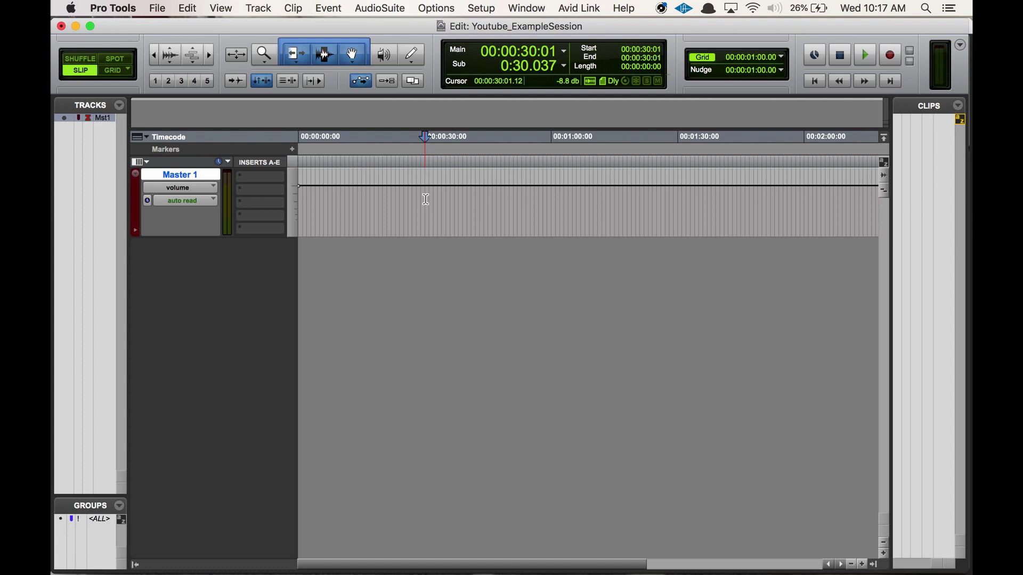
- Create one new mono audio track in the session
{"action": "key", "text": "super+shift+n"}
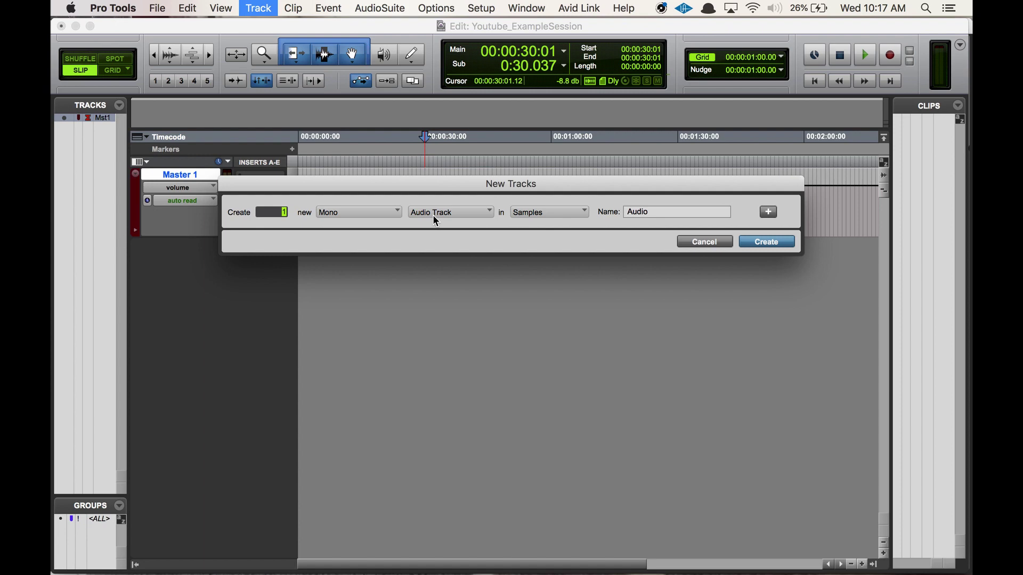
{"action": "left_click", "coordinate": [759, 243]}
{"action": "left_click", "coordinate": [389, 253]}
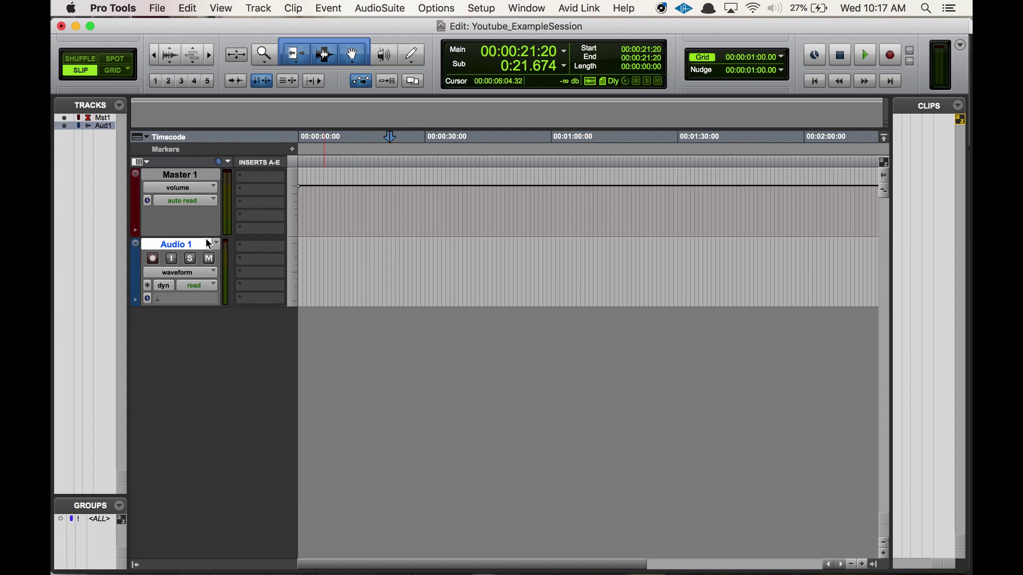
- Examine the interface inputs available to the Audio 1 track in the Mix window, then return to the Edit window
{"action": "key", "text": "super+equal"}
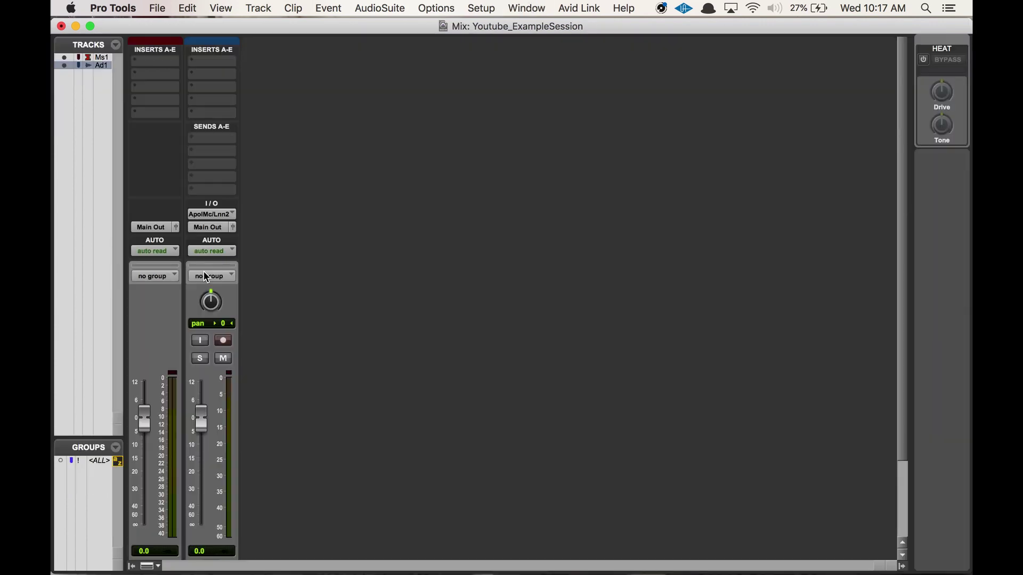
{"action": "left_click", "coordinate": [197, 214]}
{"action": "mouse_move", "coordinate": [242, 222]}
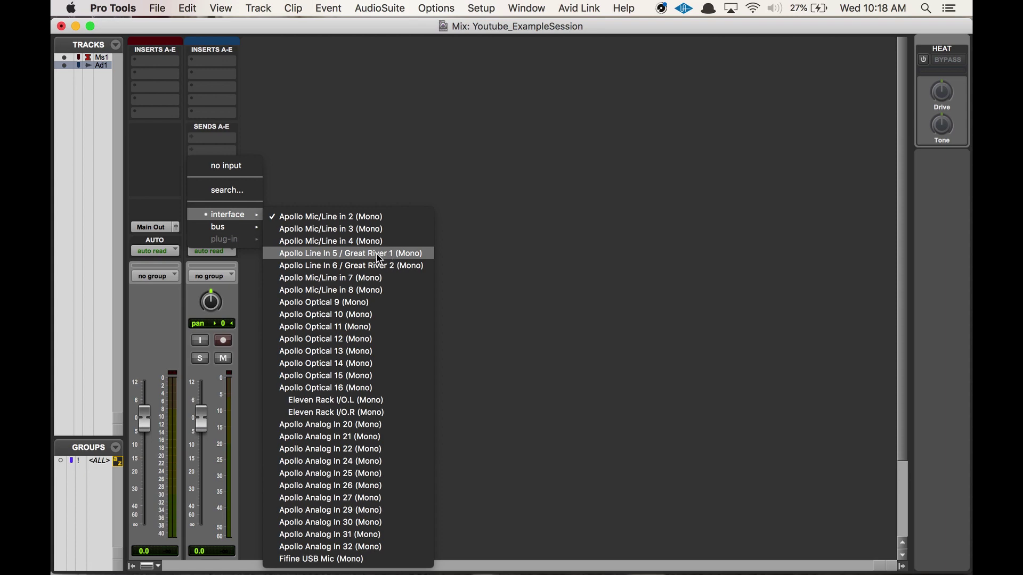
{"action": "left_click", "coordinate": [394, 197]}
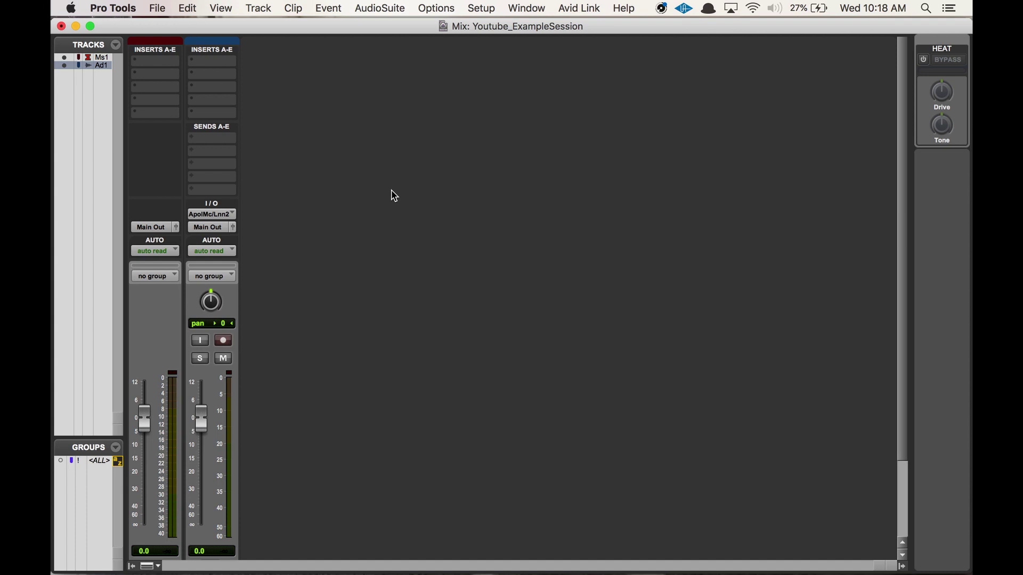
{"action": "key", "text": "super+equal"}
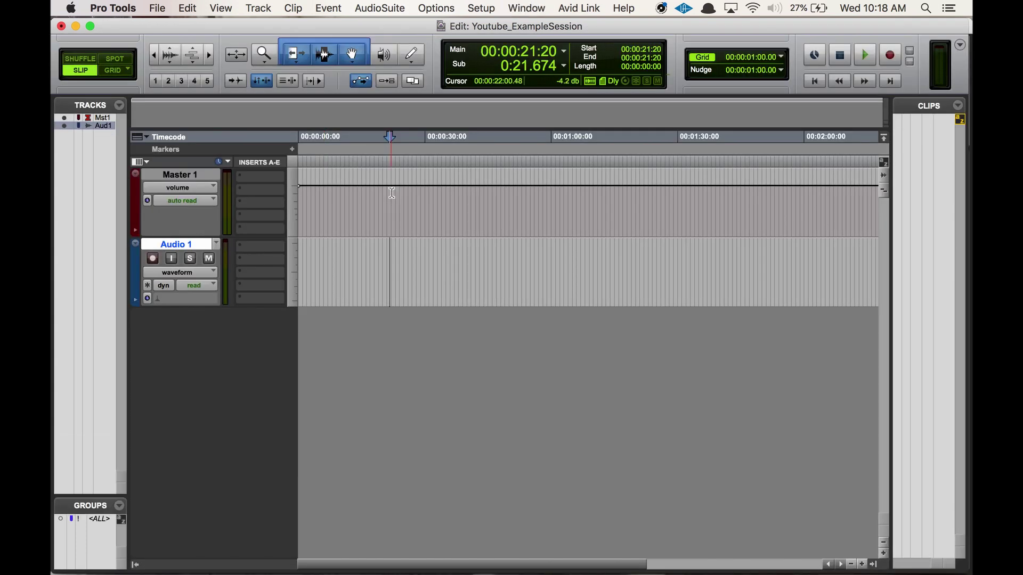
- Rename the Audio 1 track as Acoustic Guitar
{"action": "right_click", "coordinate": [186, 248]}
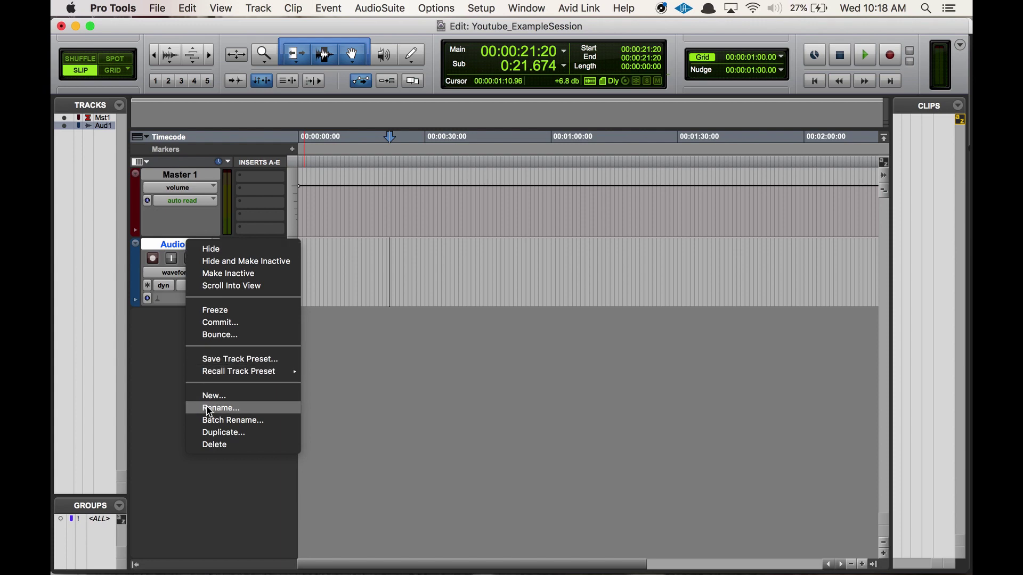
{"action": "left_click", "coordinate": [152, 373]}
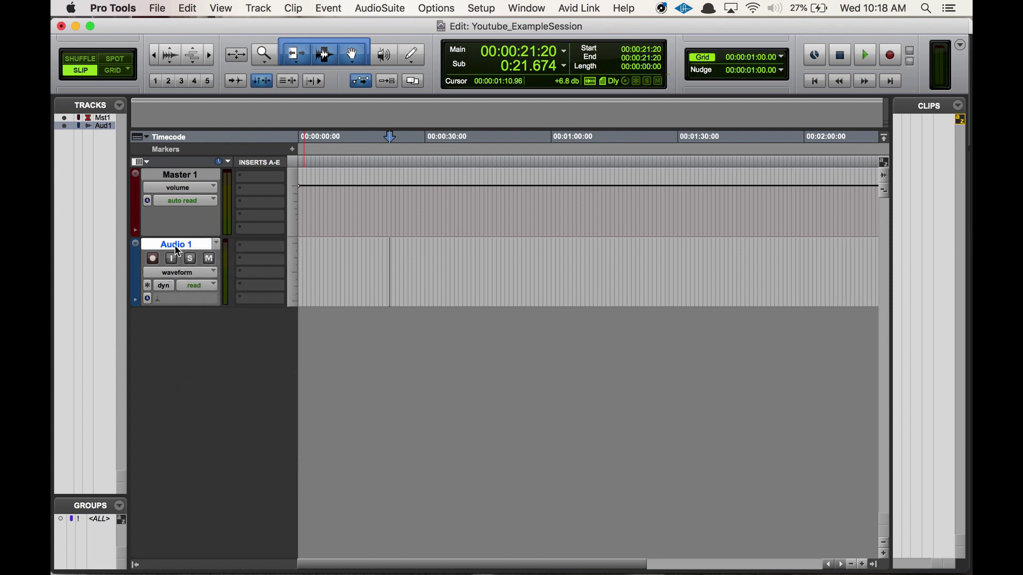
{"action": "double_click", "coordinate": [177, 248]}
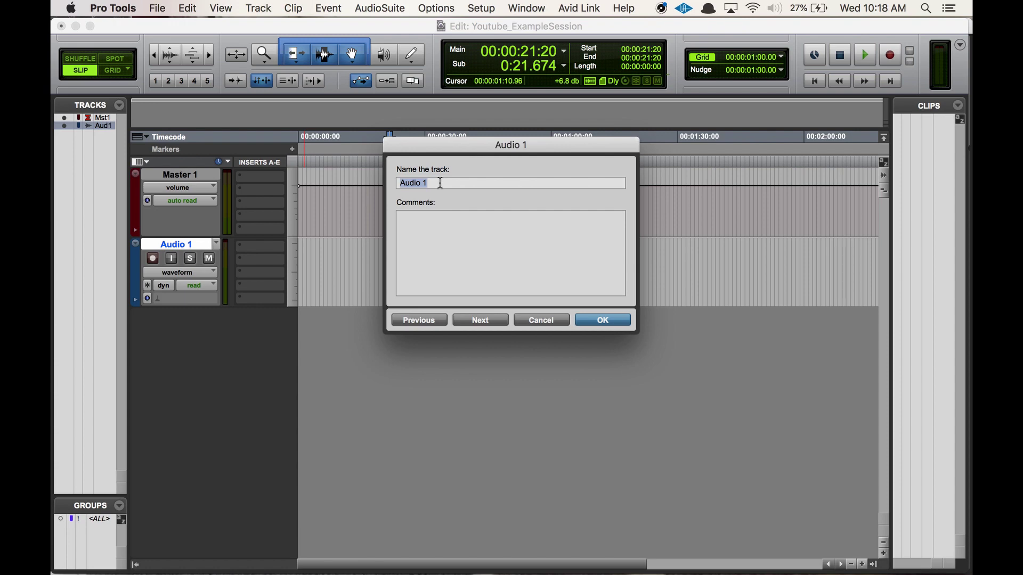
{"action": "type", "text": "Character 1"}
{"action": "key", "text": "super+a"}
{"action": "type", "text": "Guitar"}
{"action": "key", "text": "super+a"}
{"action": "type", "text": "Acoustic Guitar"}
{"action": "key", "text": "Return"}
- Select a range of about 48 seconds near the start of the Acoustic Guitar track
{"action": "left_click_drag", "start_coordinate": [326, 263], "coordinate": [620, 263]}
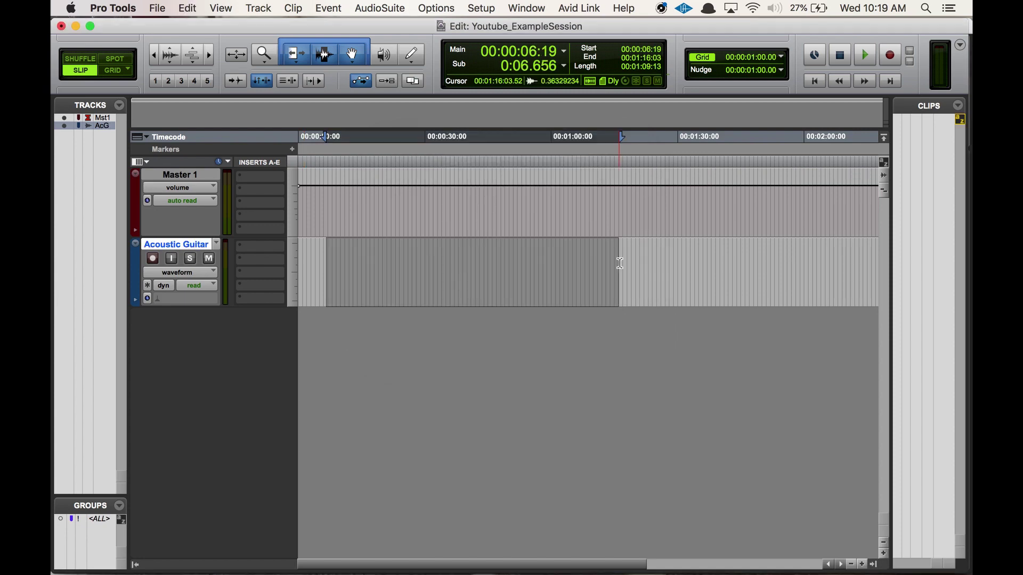
{"action": "left_click", "coordinate": [333, 248]}
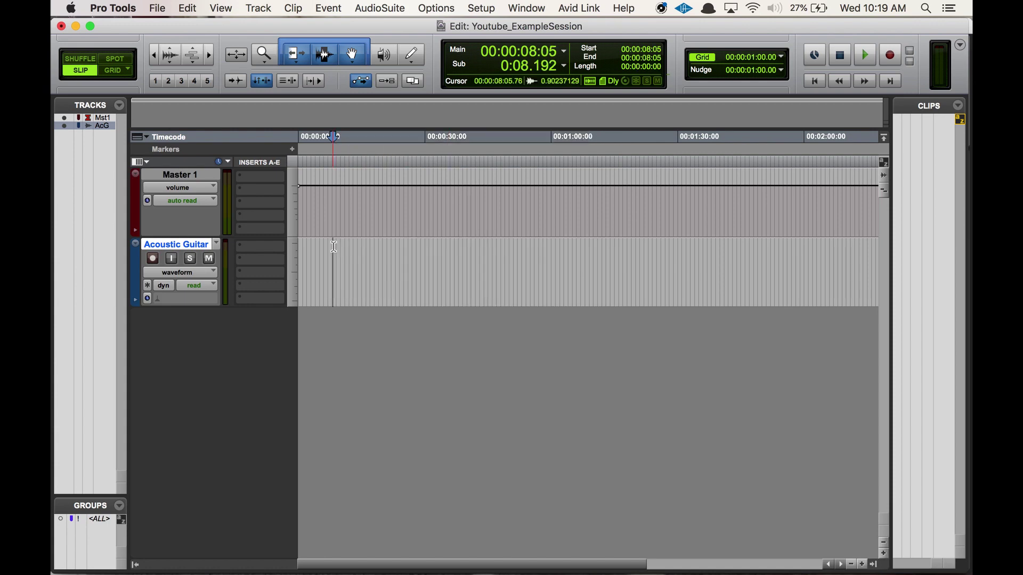
{"action": "left_click_drag", "start_coordinate": [319, 248], "coordinate": [522, 248]}
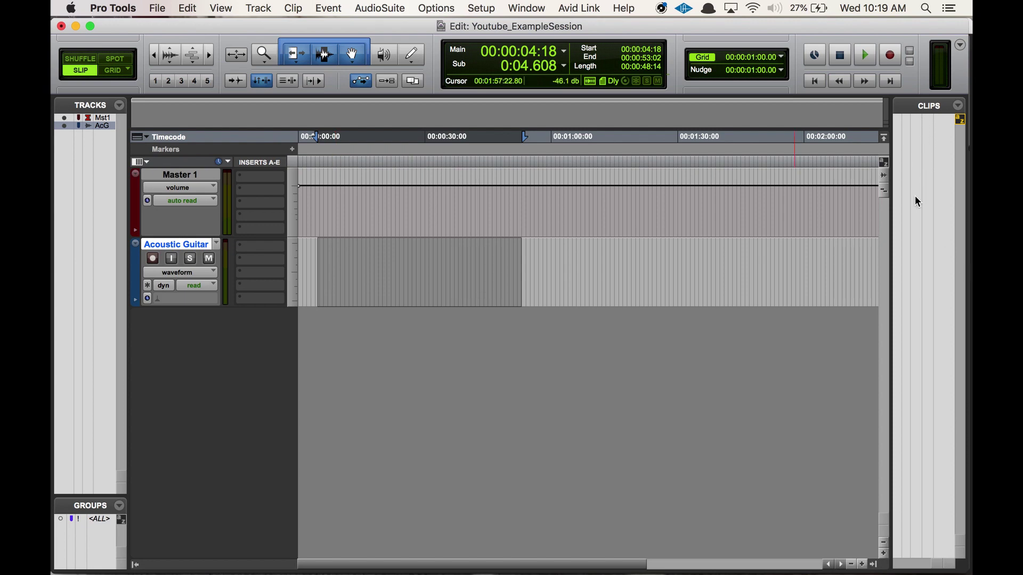
- Switch to Finder, examine the Audio Files folder inside Youtube_ExampleSession on the Desktop, and return to Pro Tools
{"action": "key", "text": "super+Tab"}
{"action": "key", "text": "super+Tab"}
{"action": "key", "text": "super+Tab"}
{"action": "key", "text": "super+Tab"}
{"action": "key", "text": "super+Tab"}
{"action": "left_click", "coordinate": [149, 182]}
{"action": "left_click", "coordinate": [149, 167]}
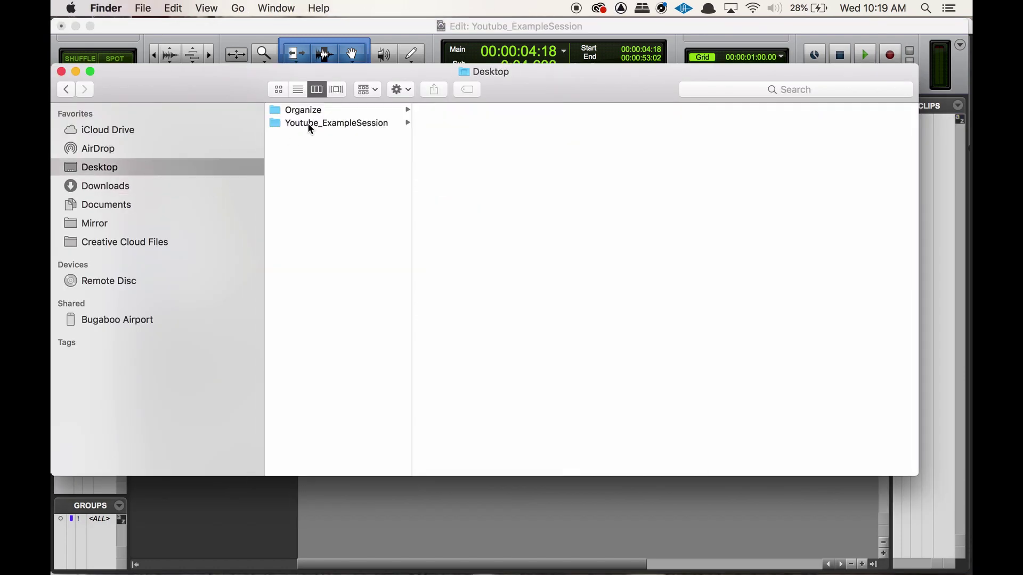
{"action": "left_click", "coordinate": [390, 124]}
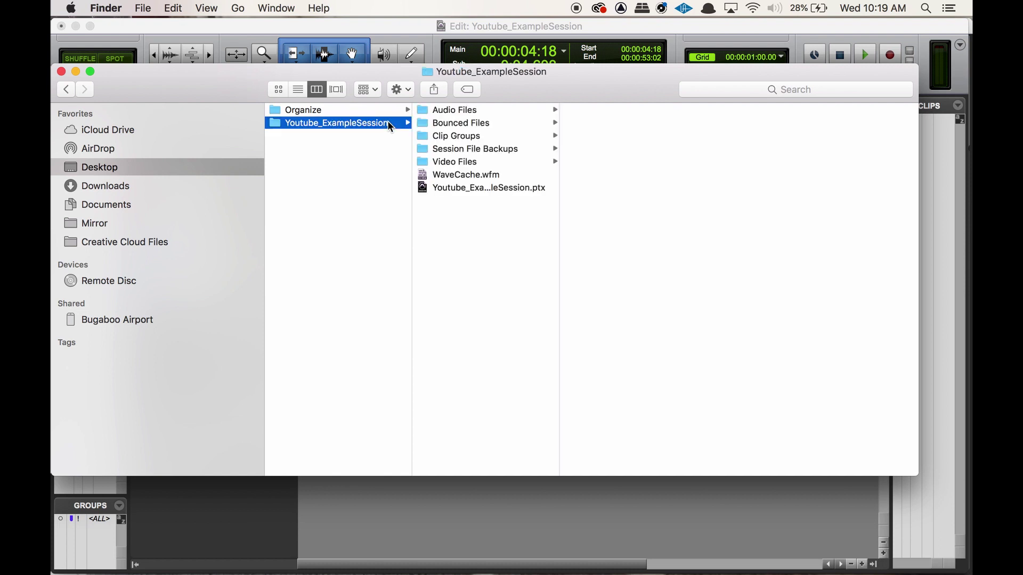
{"action": "left_click", "coordinate": [465, 113]}
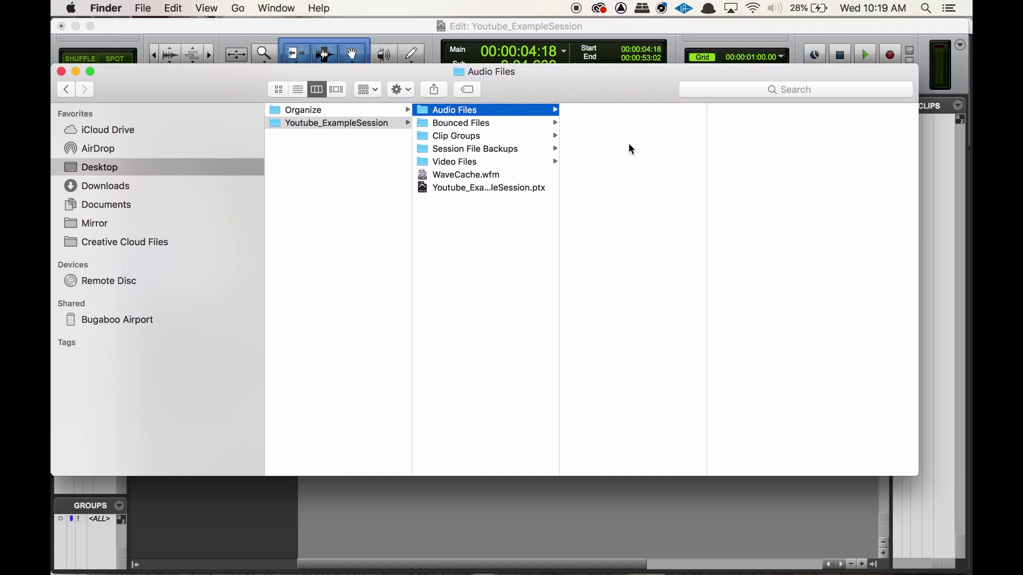
{"action": "left_click", "coordinate": [930, 194]}
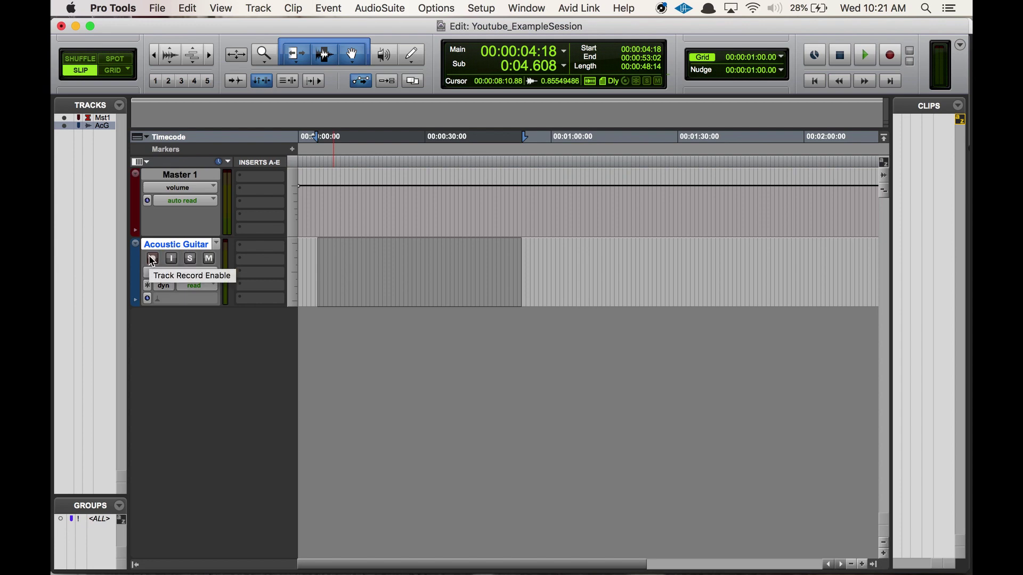
- Record-enable the Acoustic Guitar track and record a clip about 9 seconds long, starting at about 00:00:02:01
{"action": "left_click", "coordinate": [318, 251]}
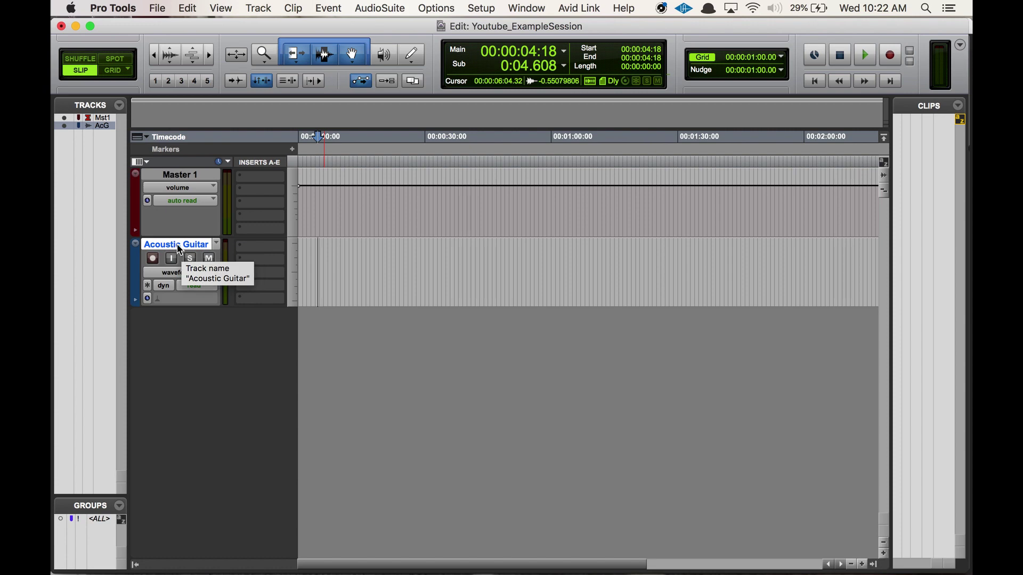
{"action": "left_click", "coordinate": [313, 262]}
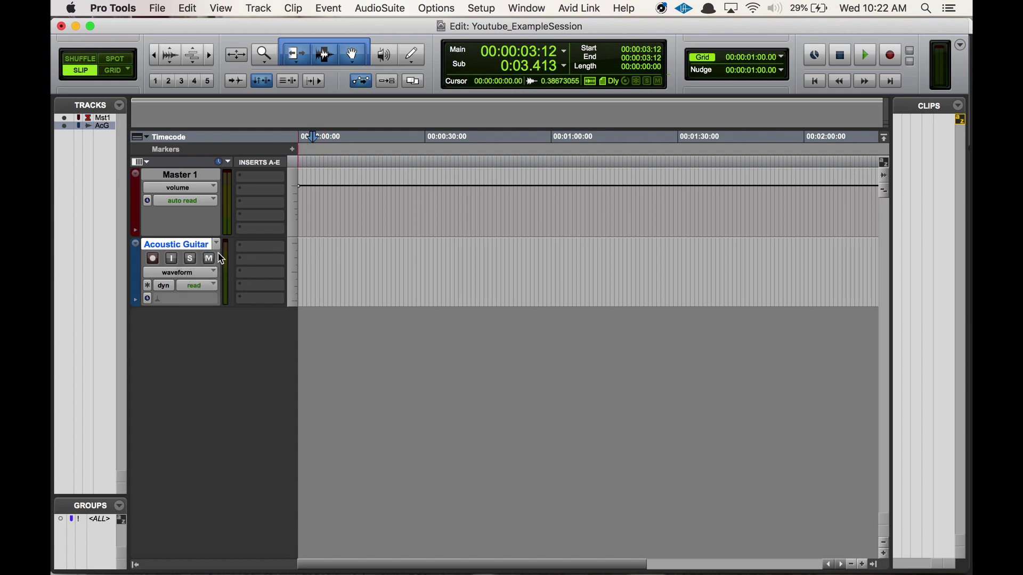
{"action": "left_click", "coordinate": [152, 259]}
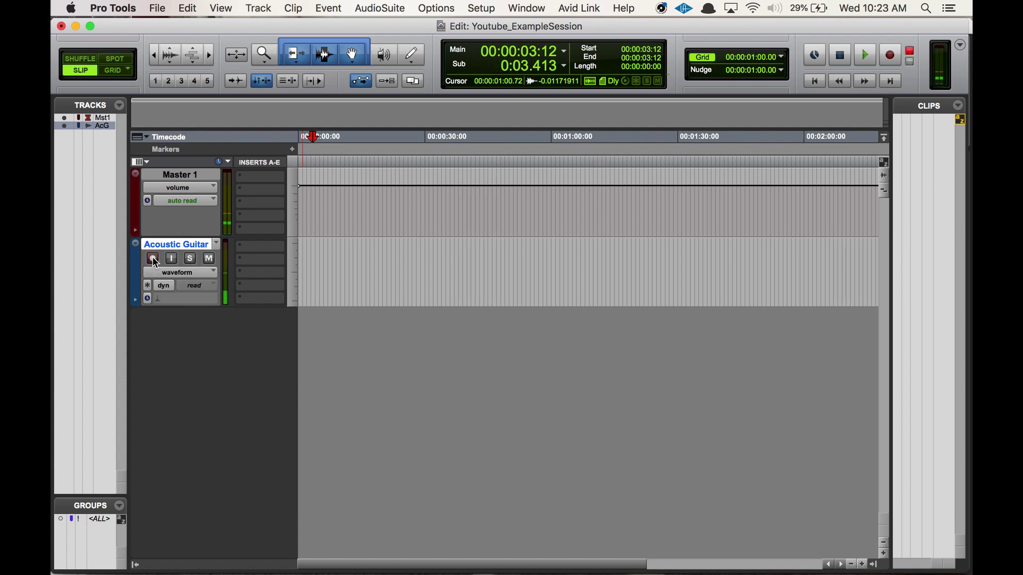
{"action": "left_click", "coordinate": [890, 55]}
{"action": "left_click", "coordinate": [862, 56]}
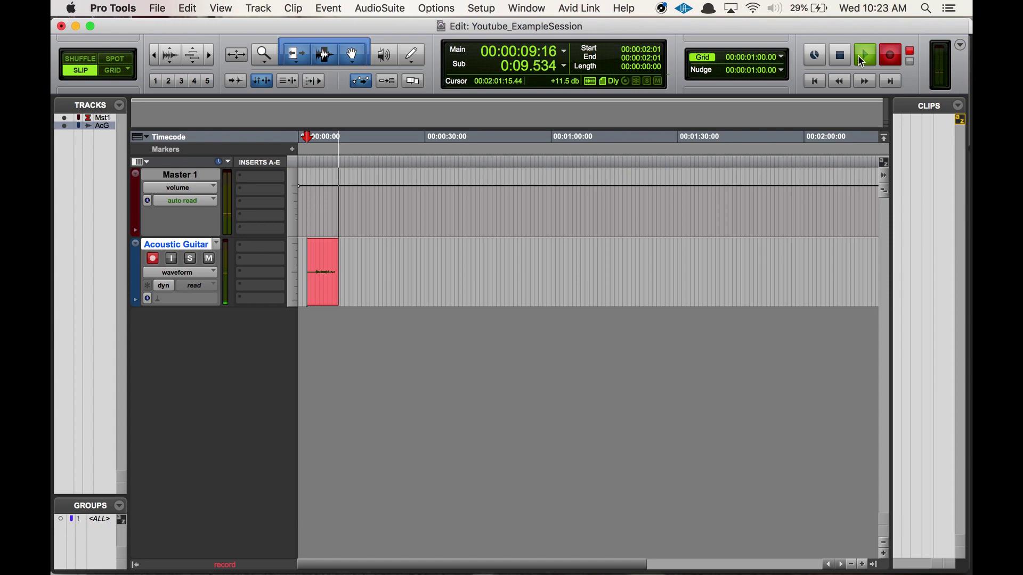
{"action": "key", "text": "space"}
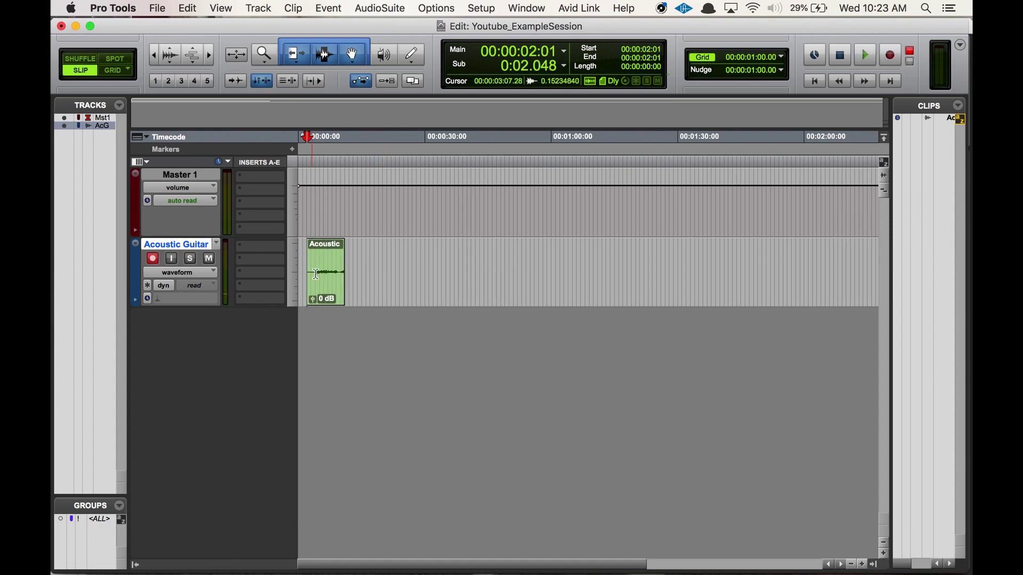
- Record a second clip about 9 seconds long on the Acoustic Guitar track, starting at about 00:00:19:23
{"action": "double_click", "coordinate": [345, 262]}
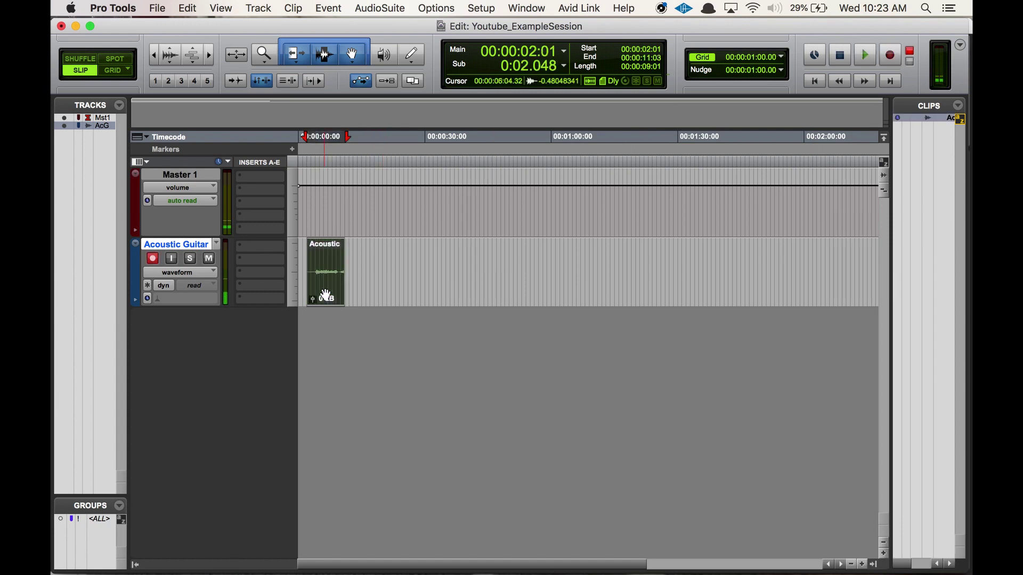
{"action": "left_click", "coordinate": [382, 264]}
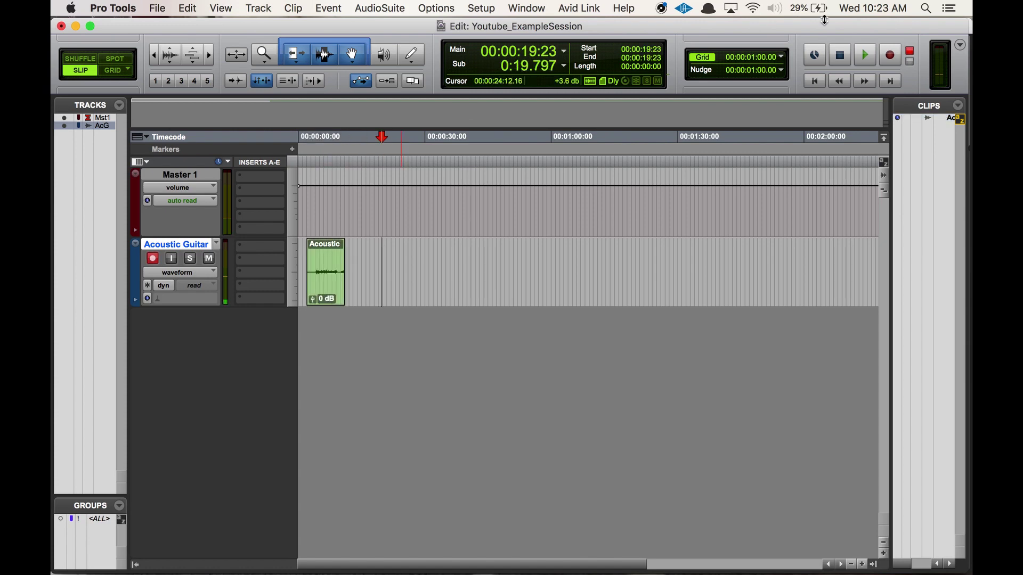
{"action": "left_click", "coordinate": [892, 55]}
{"action": "left_click", "coordinate": [868, 56]}
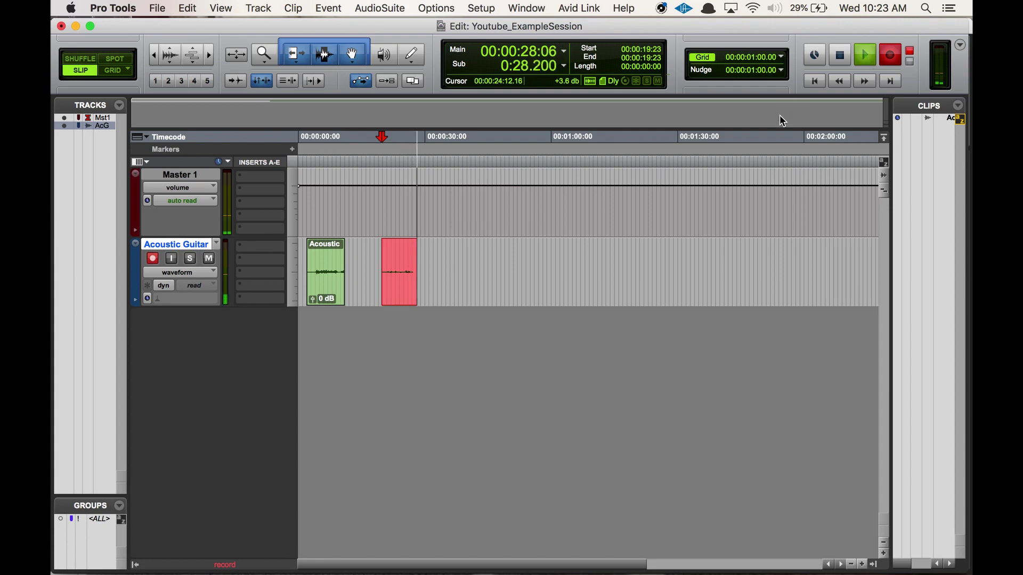
{"action": "key", "text": "space"}
- Zoom in on the first recorded clip and step through the clip boundaries to the start of the second clip
{"action": "left_click", "coordinate": [357, 261]}
{"action": "key", "text": "super+bracketright"}
{"action": "key", "text": "super+bracketright"}
{"action": "key", "text": "super+bracketright"}
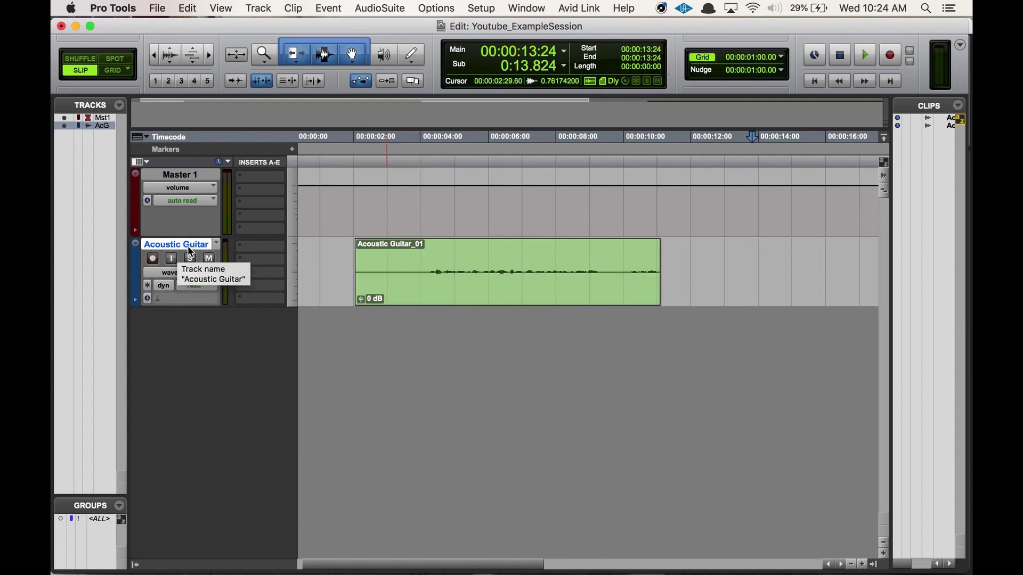
{"action": "left_click", "coordinate": [321, 256]}
{"action": "key", "text": "Tab"}
{"action": "key", "text": "Tab"}
{"action": "key", "text": "Tab"}
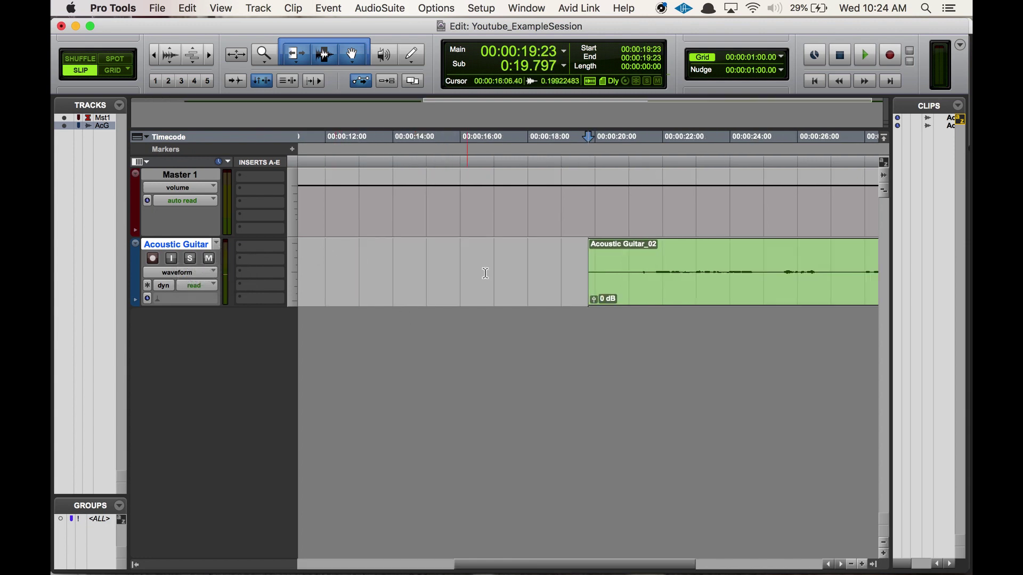
- Examine the second recorded clip by selecting it and jumping to its start from the empty stretch before it
{"action": "left_click", "coordinate": [631, 298]}
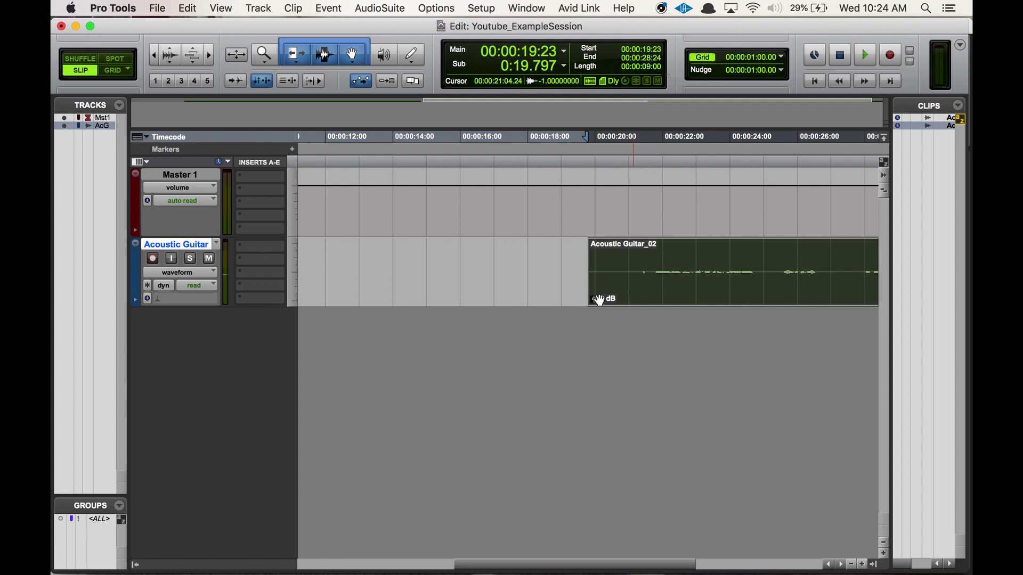
{"action": "left_click", "coordinate": [575, 290]}
{"action": "left_click", "coordinate": [414, 262]}
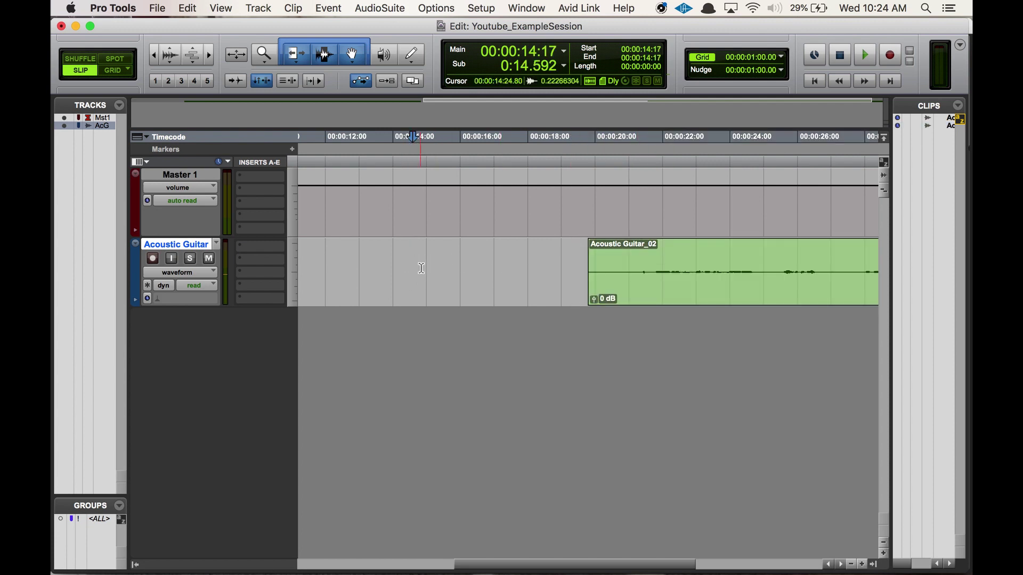
{"action": "key", "text": "Tab"}
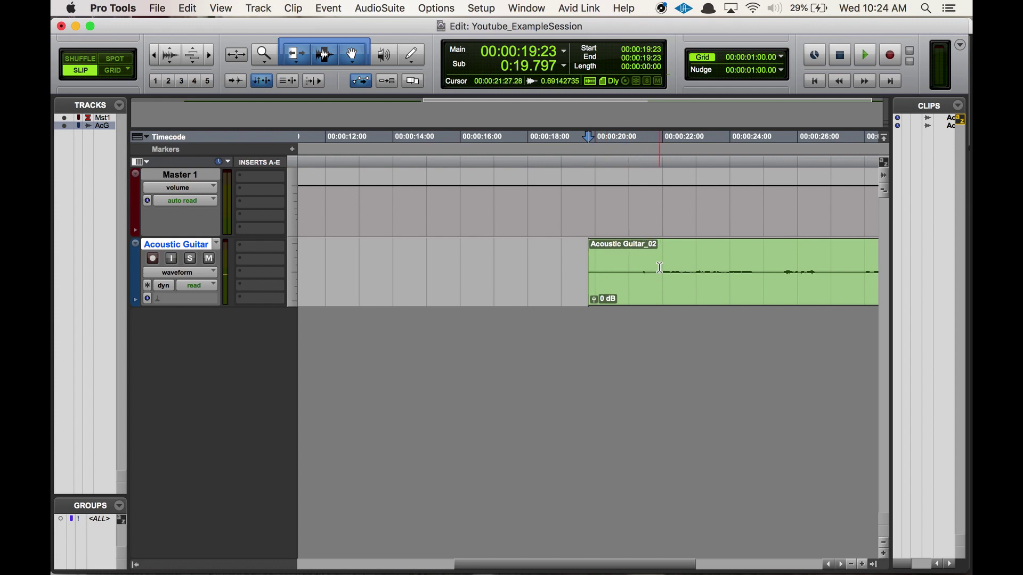
{"action": "left_click", "coordinate": [655, 287]}
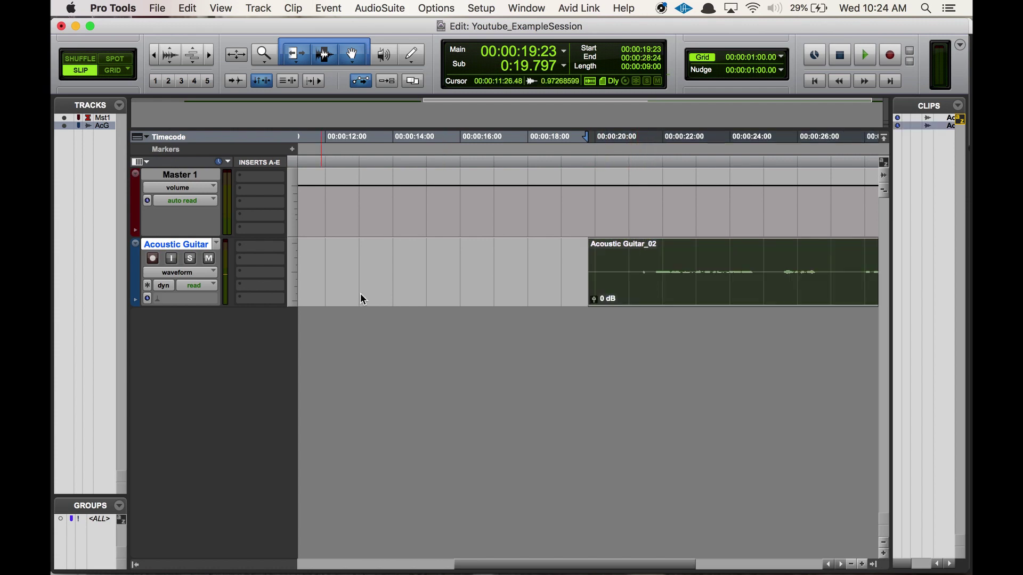
{"action": "left_click", "coordinate": [557, 249]}
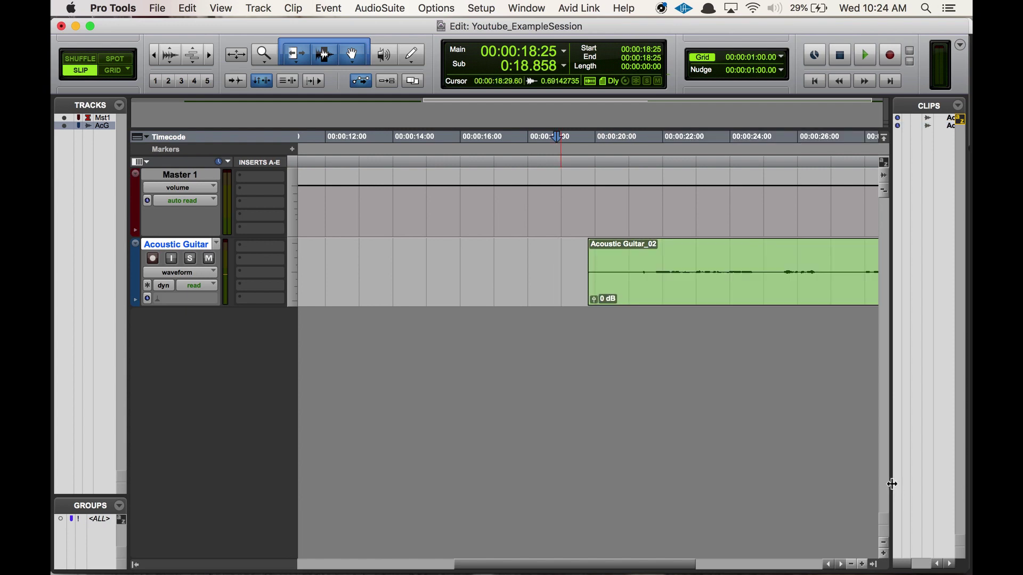
- Widen the Clips list to fit the full clip names, check both recordings in it, and zoom out to fit both clips
{"action": "left_click_drag", "start_coordinate": [891, 484], "coordinate": [788, 478]}
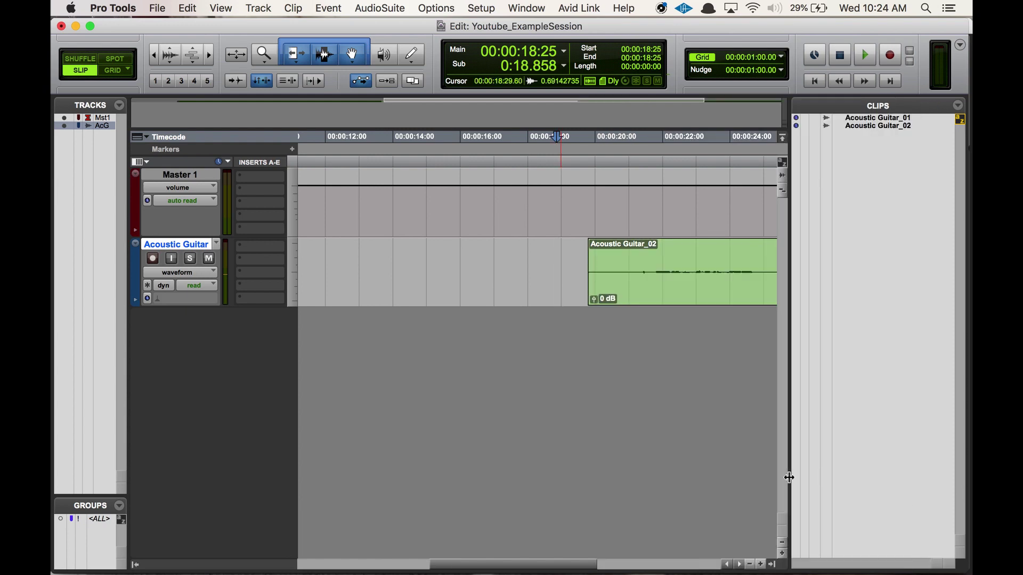
{"action": "left_click", "coordinate": [868, 118]}
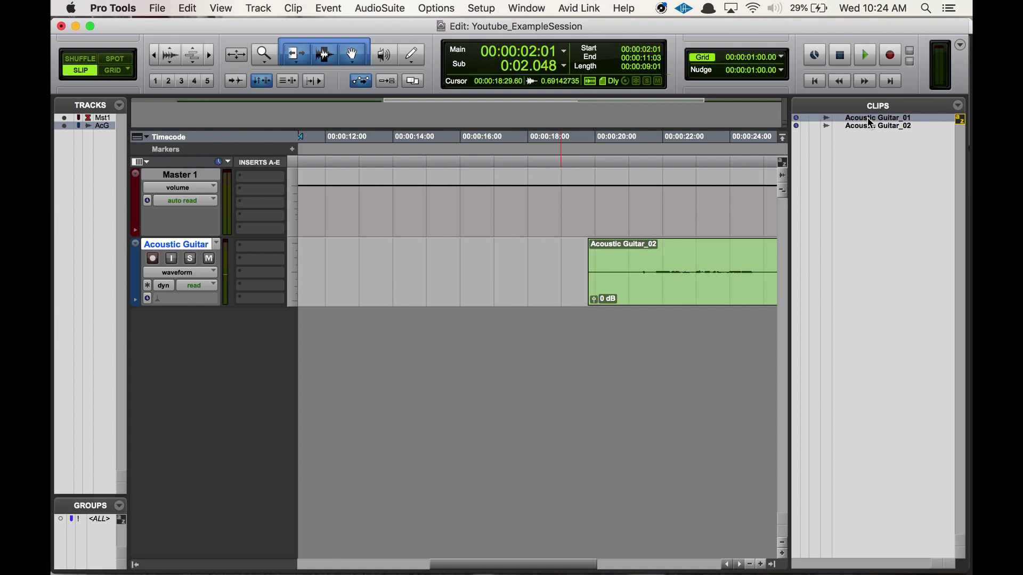
{"action": "left_click", "coordinate": [868, 126]}
{"action": "left_click", "coordinate": [870, 118]}
{"action": "left_click", "coordinate": [868, 128]}
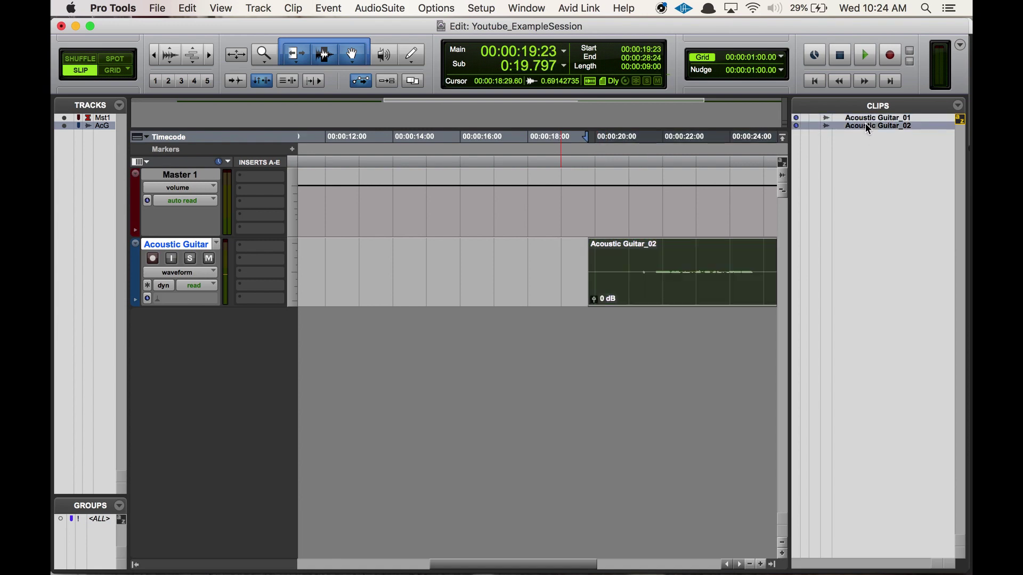
{"action": "key", "text": "super+bracketleft"}
{"action": "left_click", "coordinate": [444, 256]}
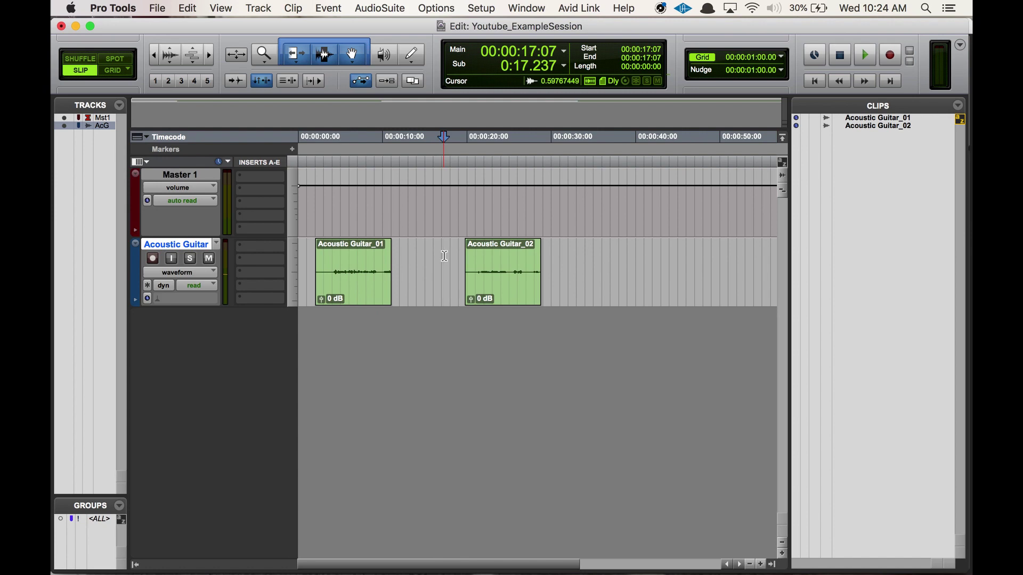